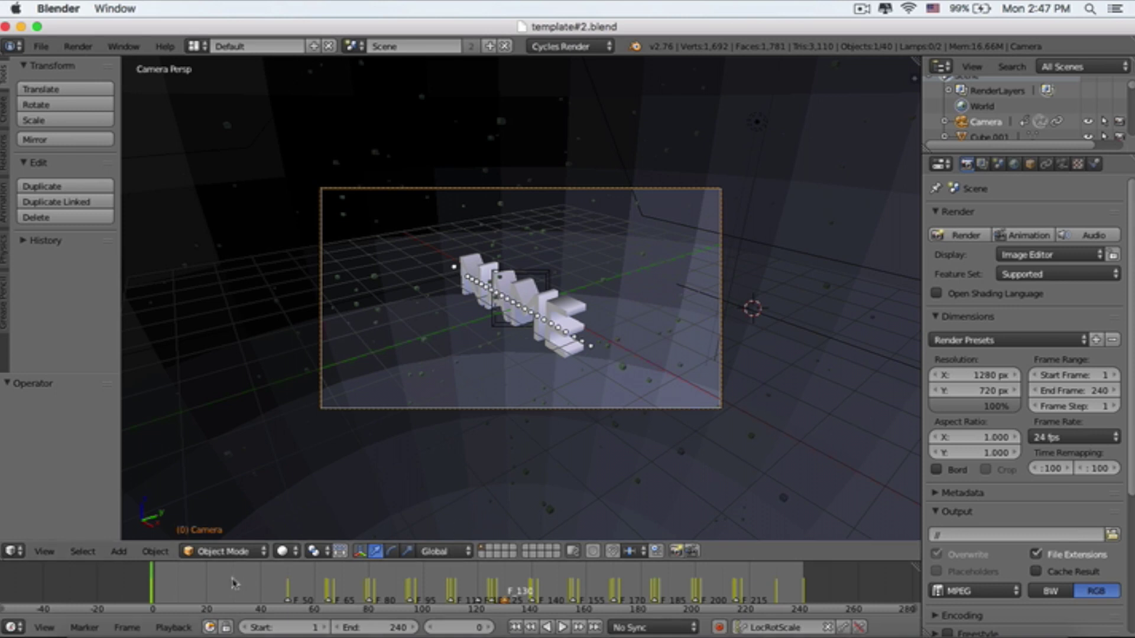
Step: Scrub the timeline to frame 38 so the NAME text faces the camera
left_click(178, 596)
left_click_drag(179, 596, 249, 606)
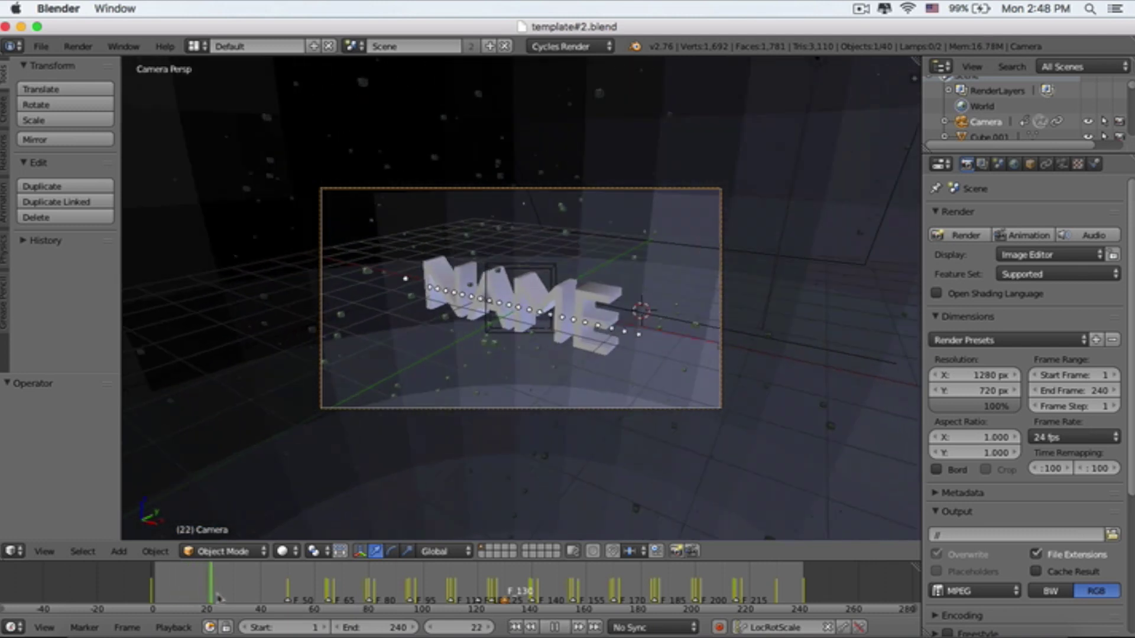
left_click_drag(250, 606, 257, 607)
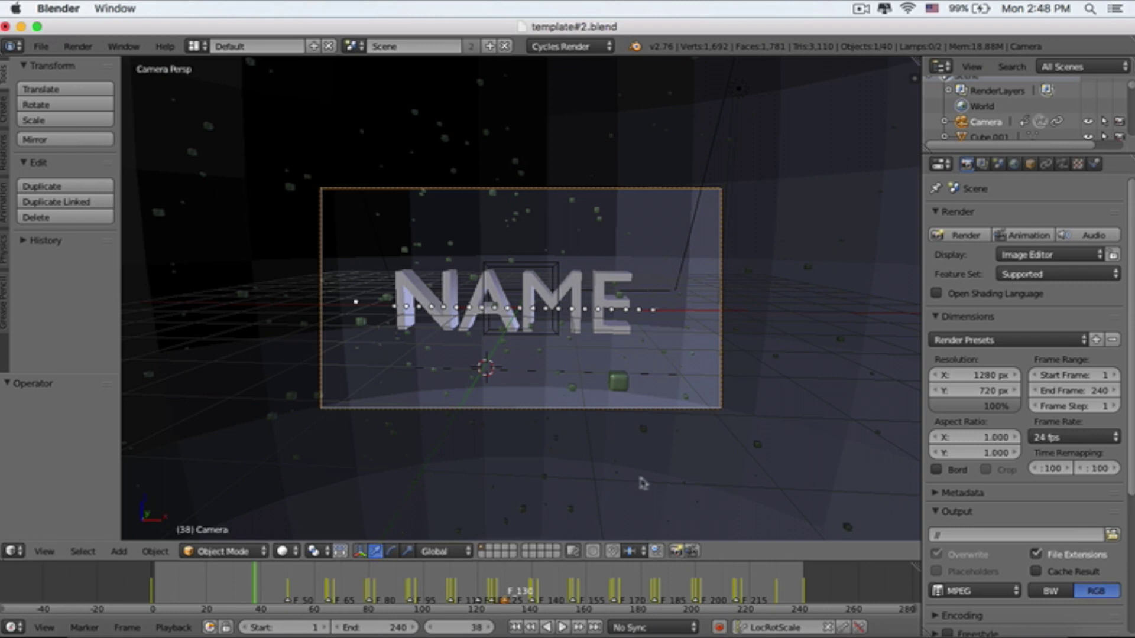
Step: Change the 3D text from NAME to FUNNYCREAM and leave edit mode
right_click(598, 293)
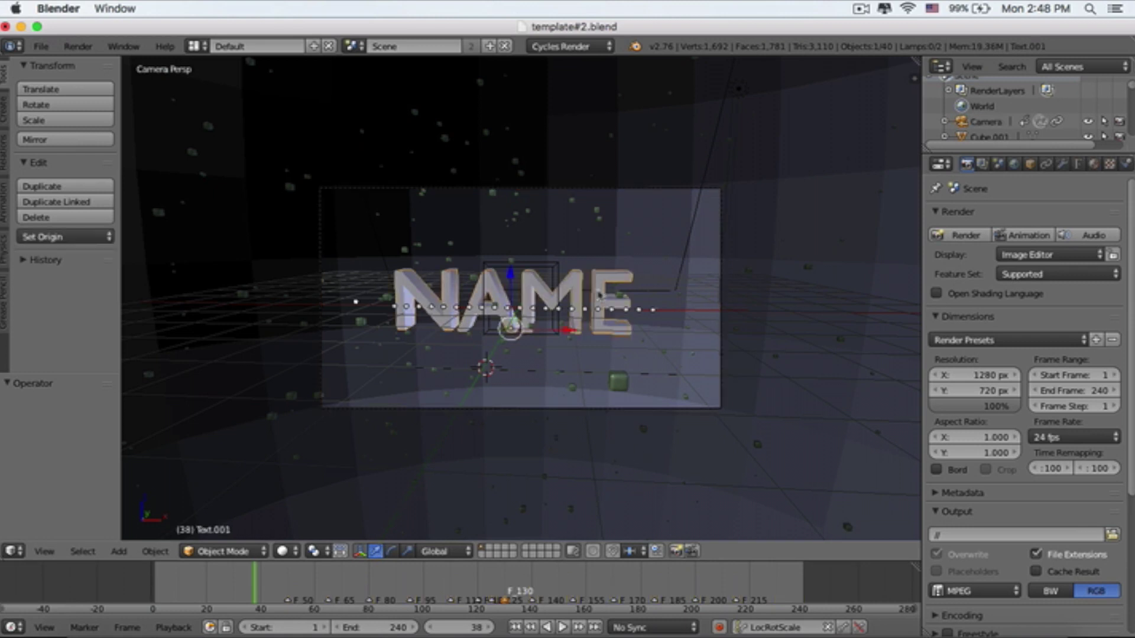
key("Tab")
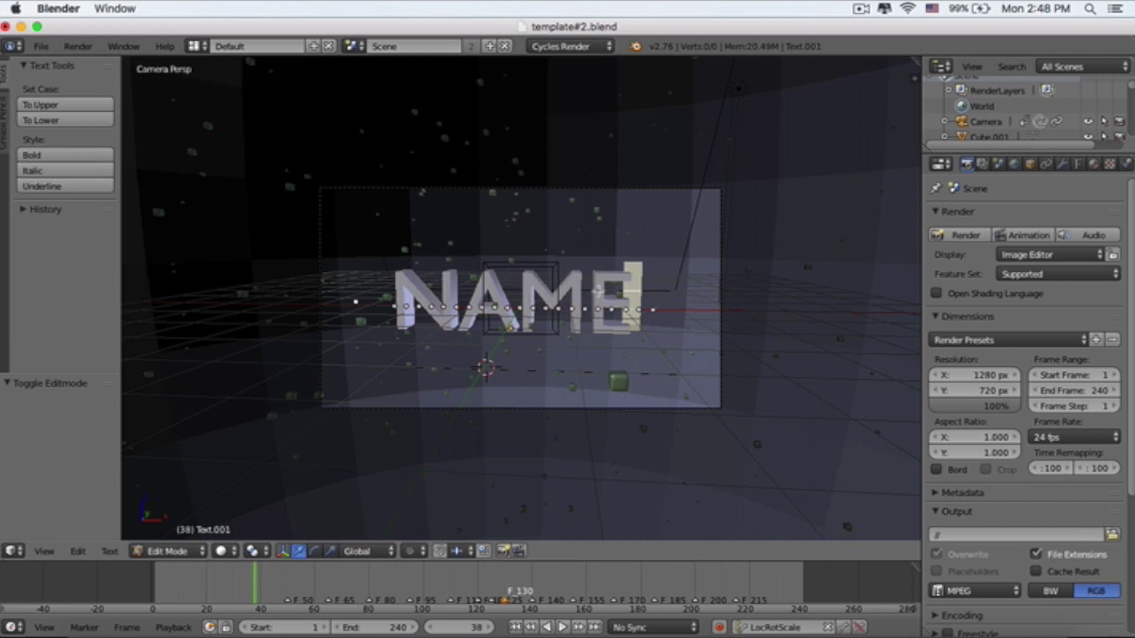
key("BackSpace")
key("BackSpace")
key("BackSpace")
key("BackSpace")
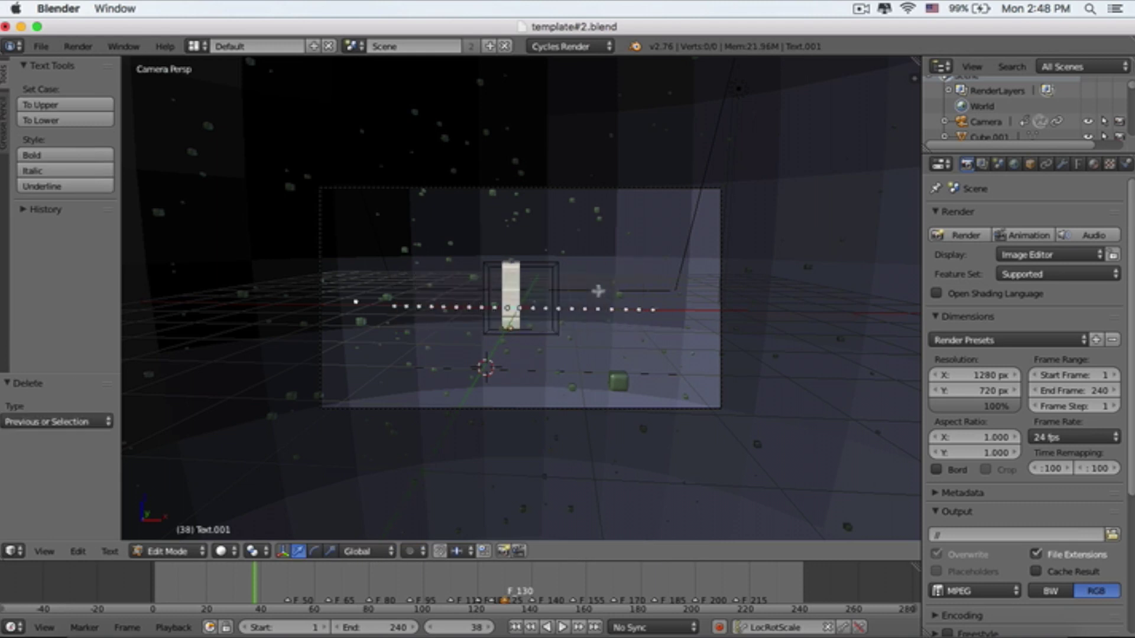
type("FU")
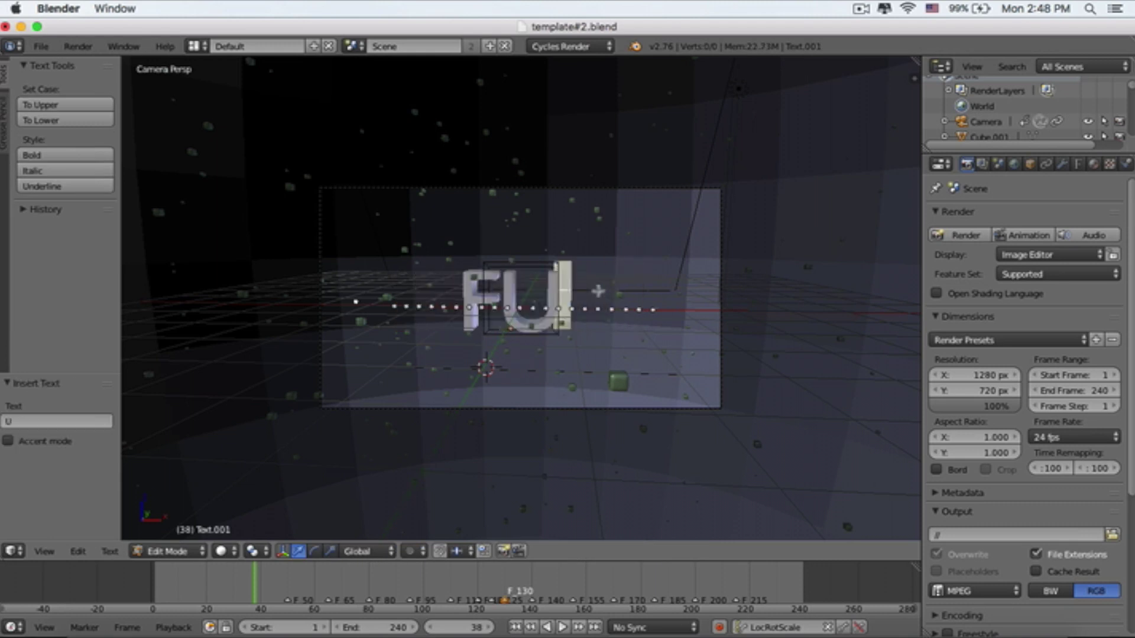
type("NNYCREA")
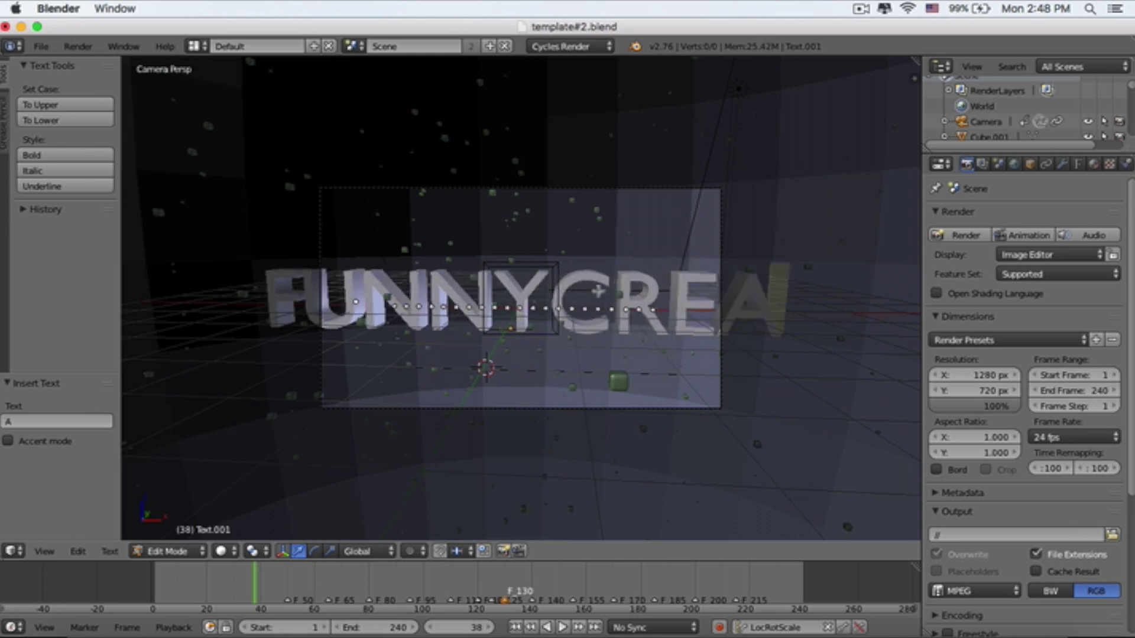
type("M")
key("Tab")
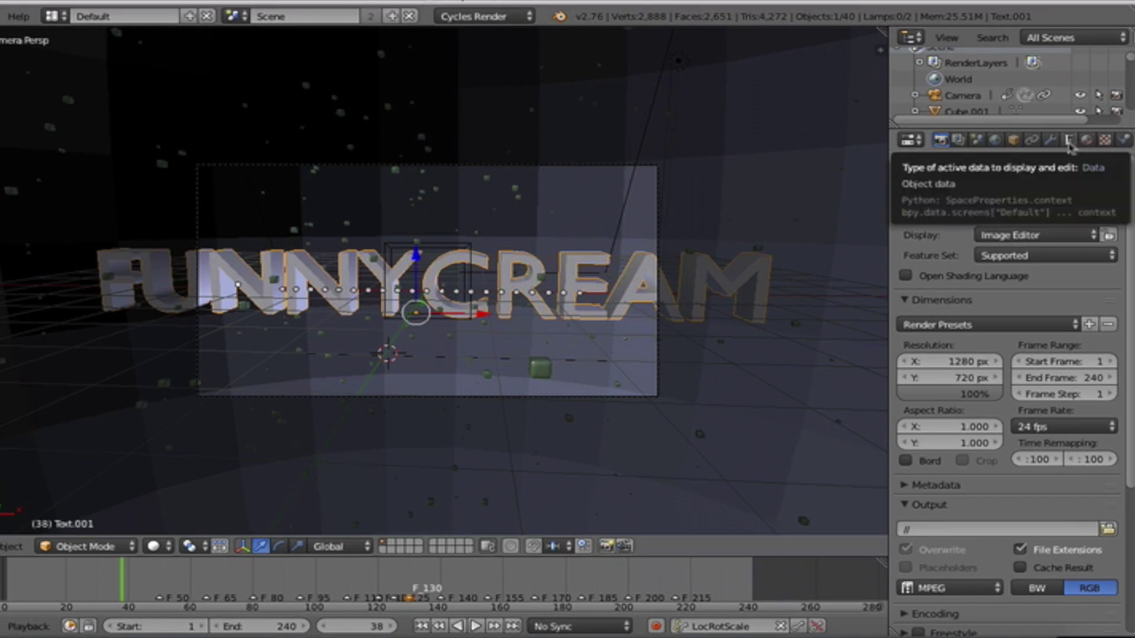
Step: Try font sizes 0.5 and 0.7, then settle on 0.65 so the text fits the frame
left_click(1070, 140)
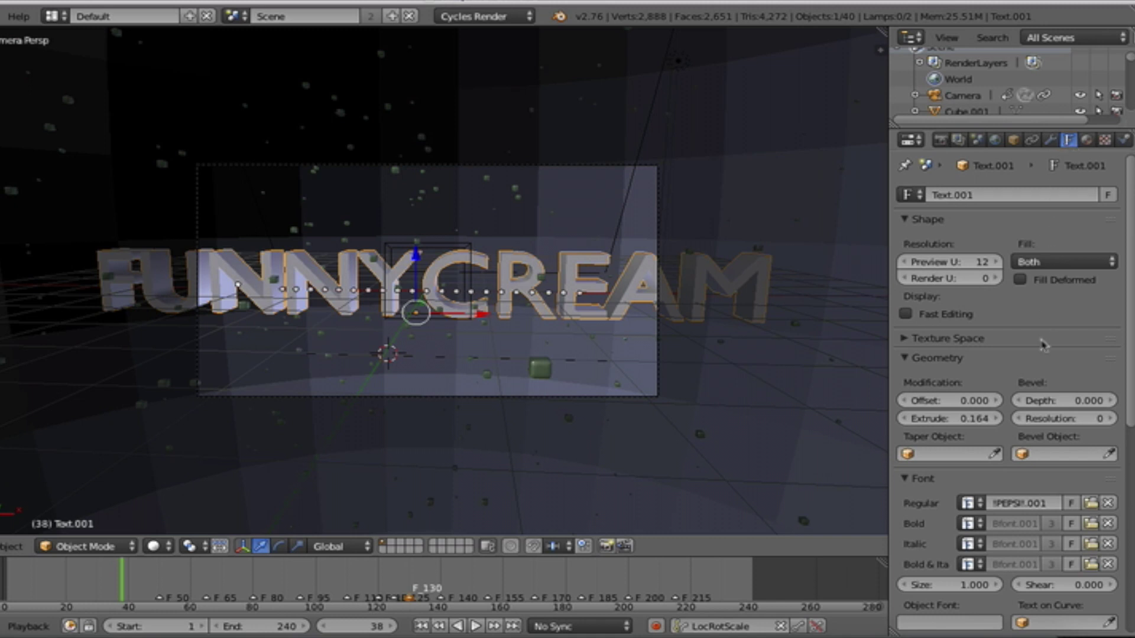
scroll(1043, 344, "down", 2)
scroll(1043, 345, "down", 1)
scroll(1043, 345, "down", 2)
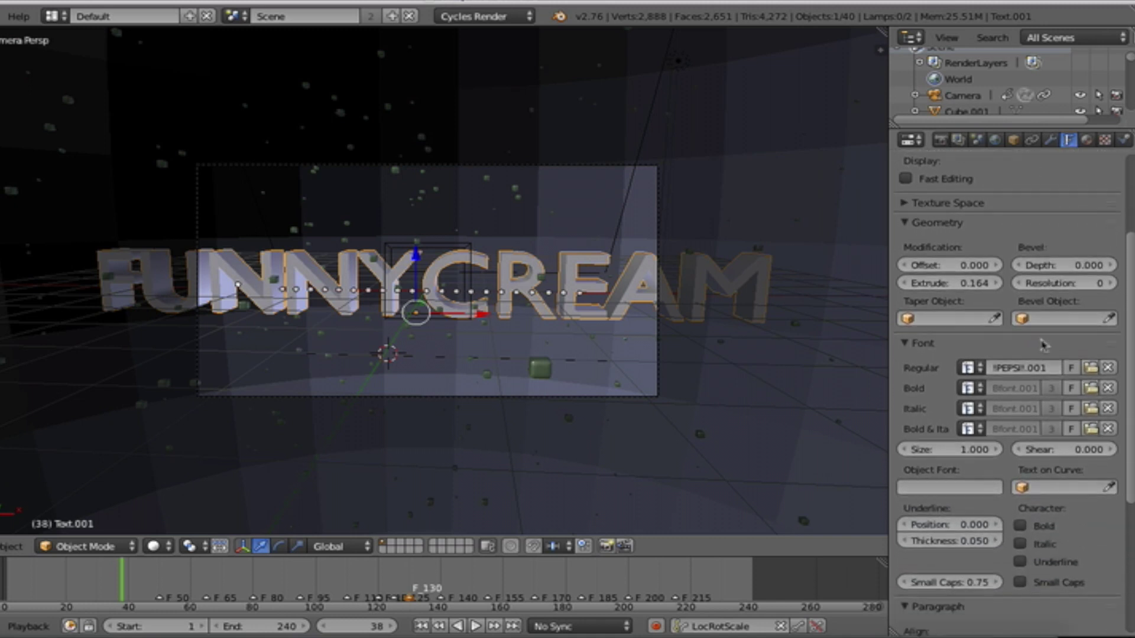
scroll(1043, 345, "down", 1)
scroll(1020, 363, "down", 1)
scroll(993, 390, "down", 1)
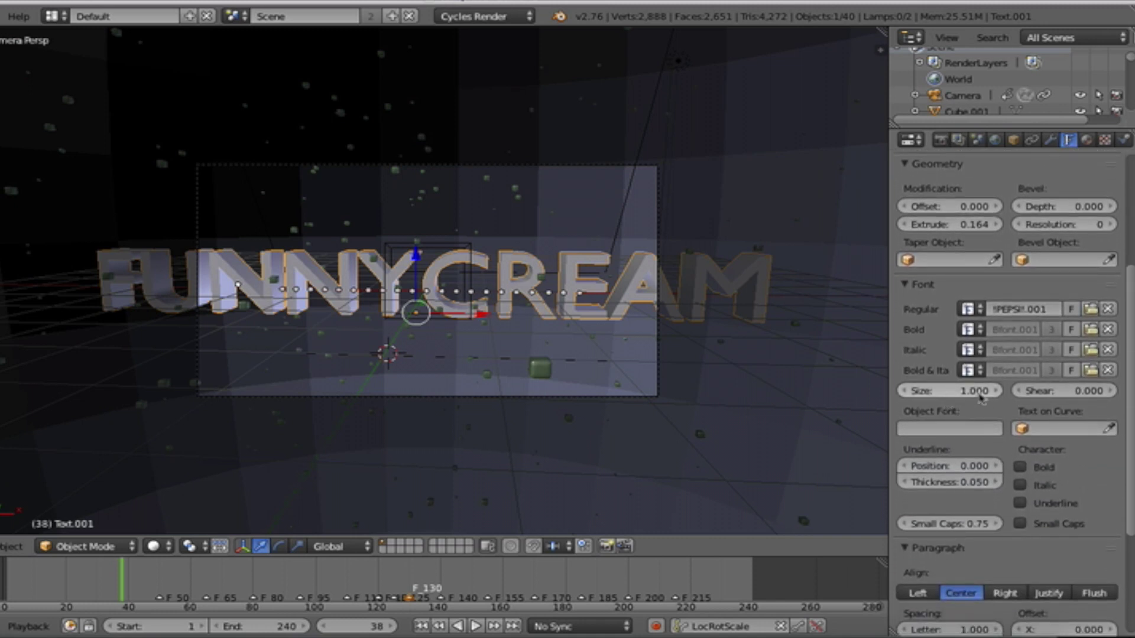
left_click(978, 392)
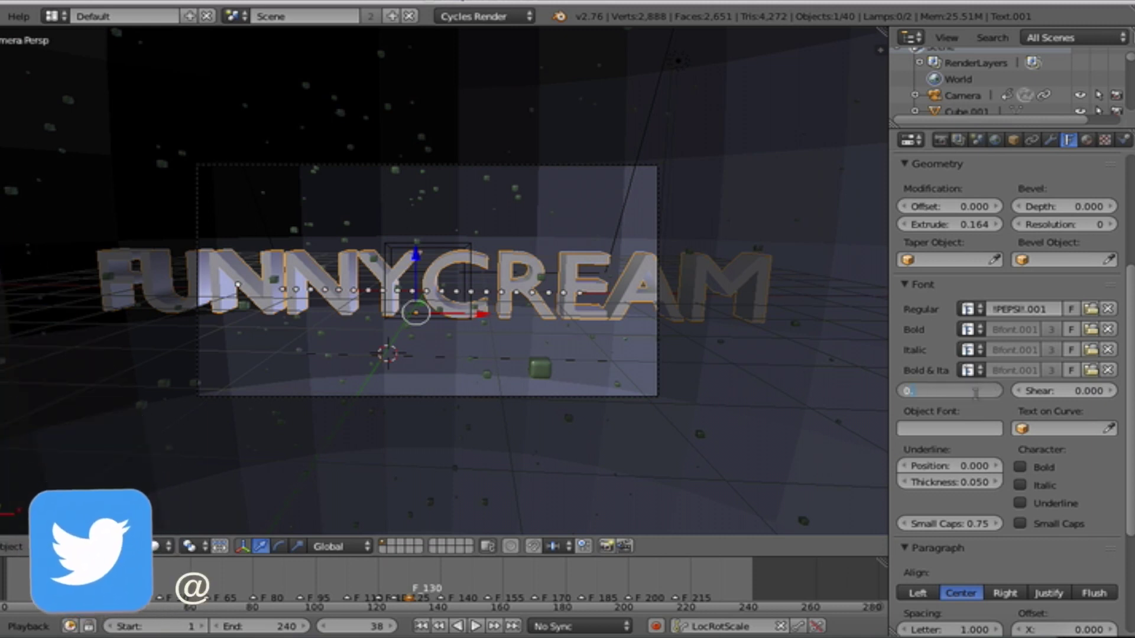
type("5")
key("Return")
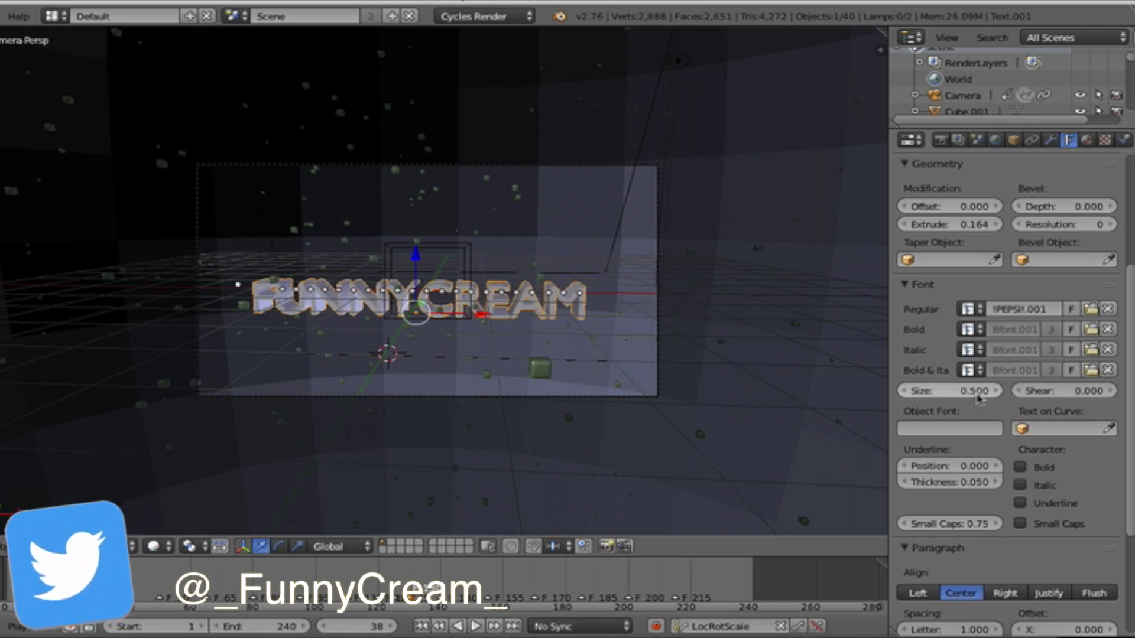
left_click(977, 392)
key("BackSpace")
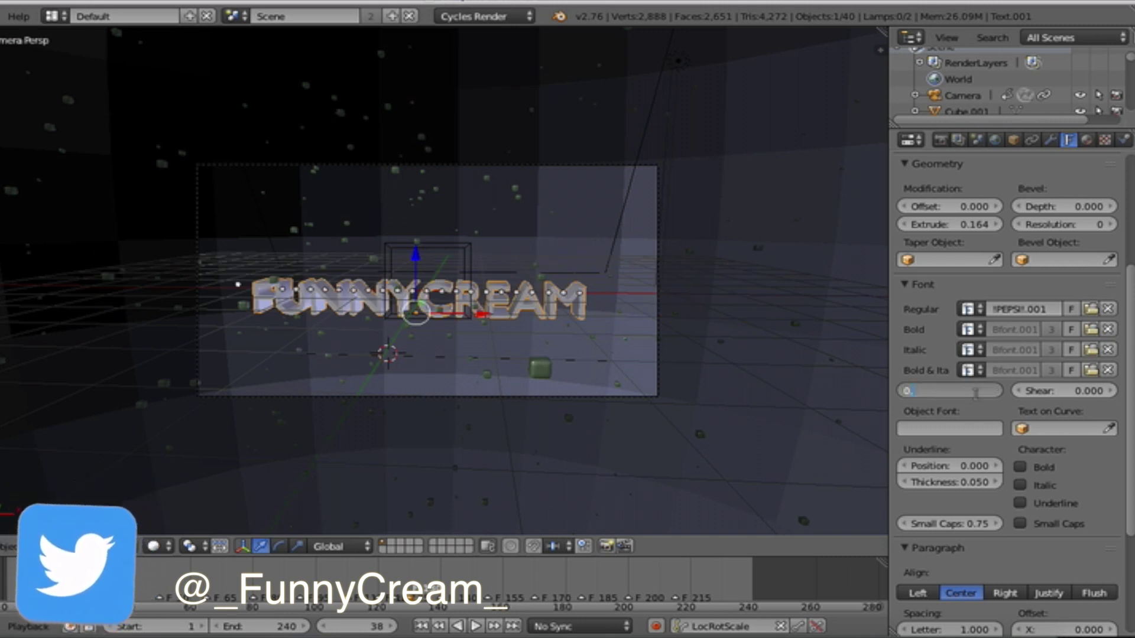
type("7")
key("Return")
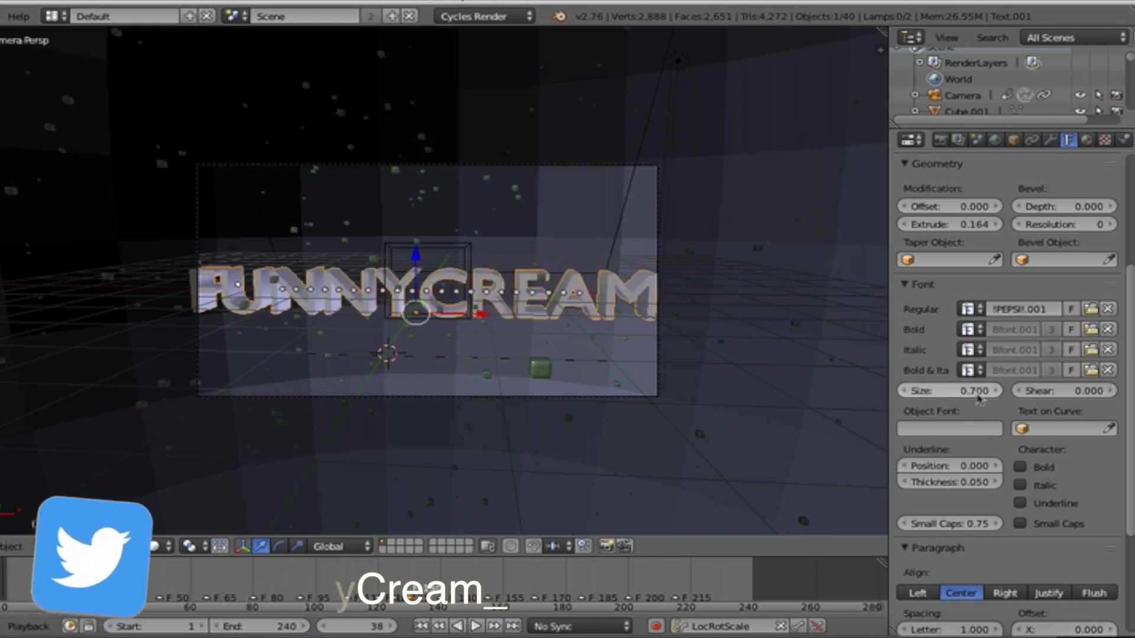
left_click(976, 393)
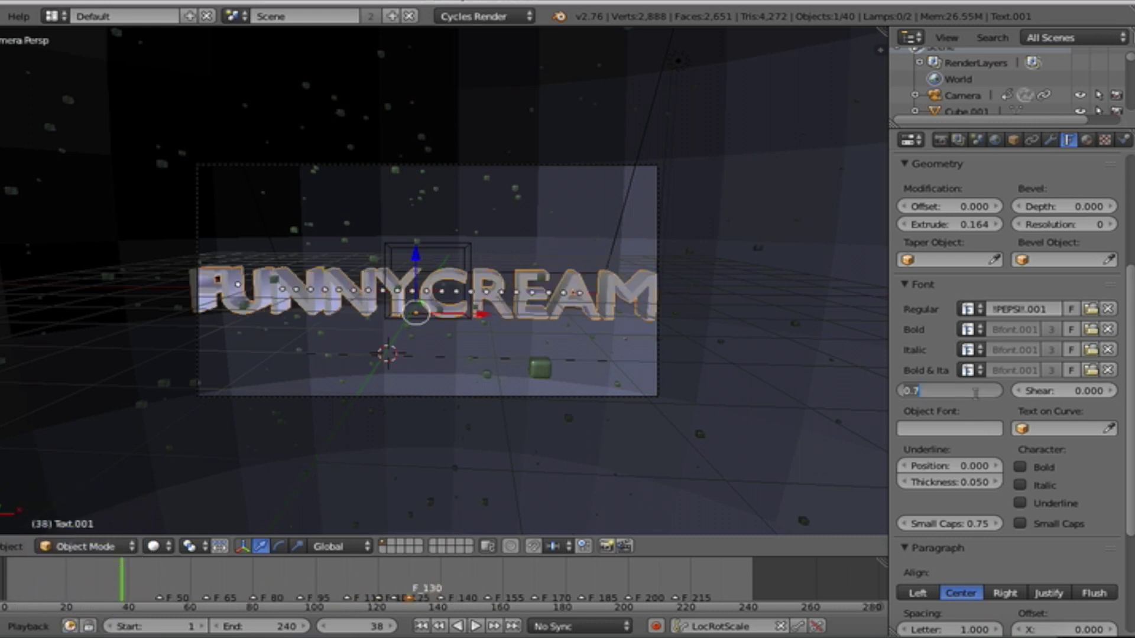
type("0")
key("Return")
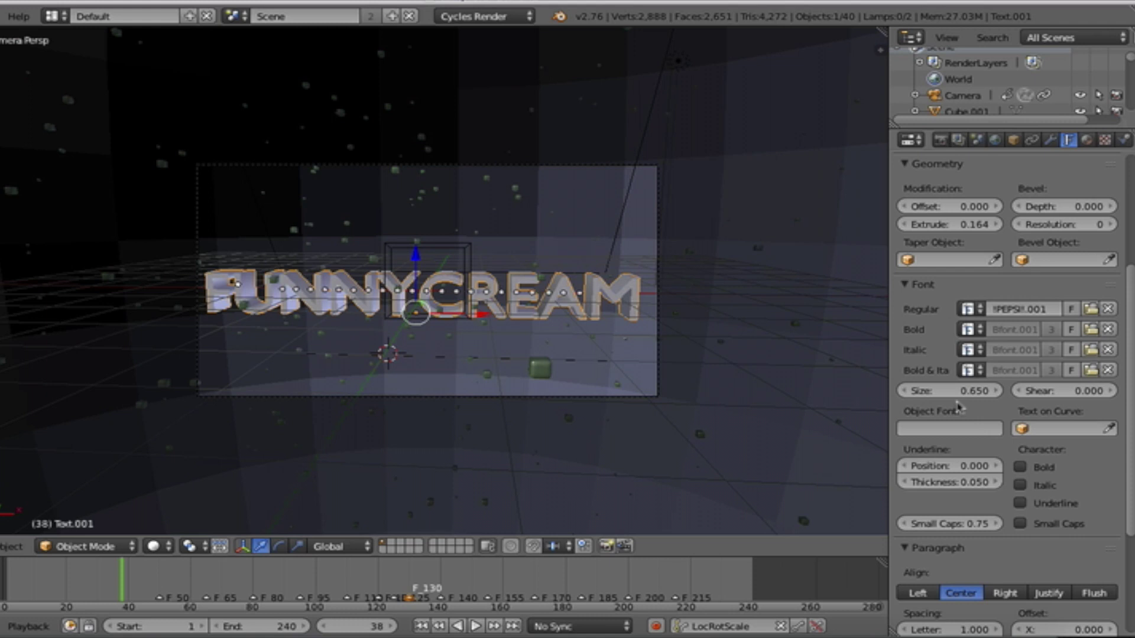
left_click(1091, 308)
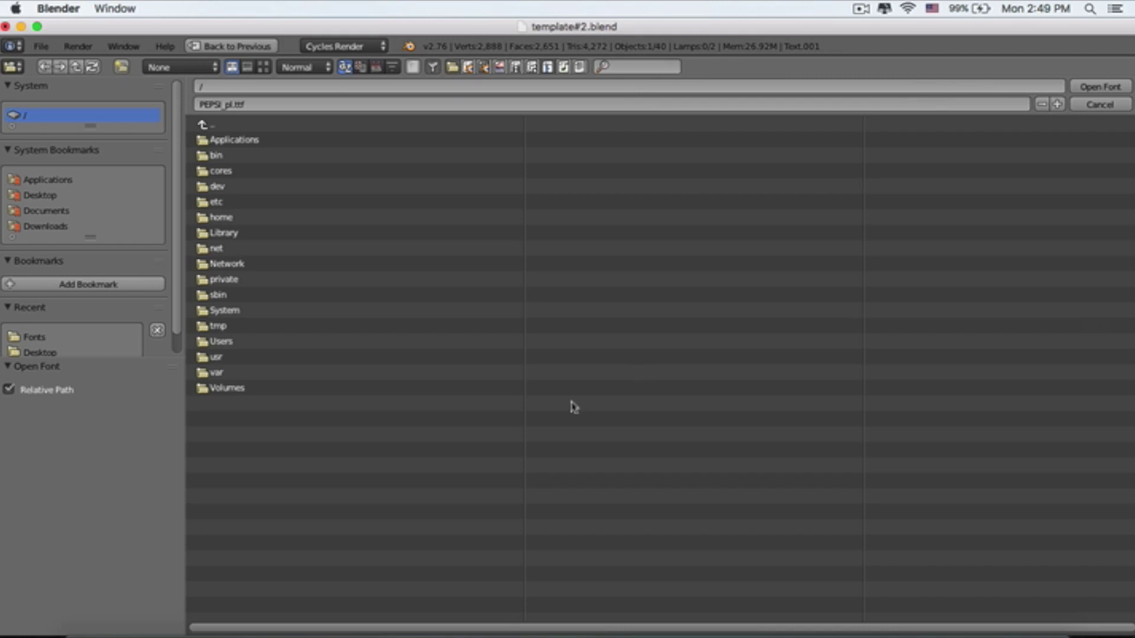
Step: Load Phosphate.ttc from /Library/Fonts as the text's font
left_click(257, 236)
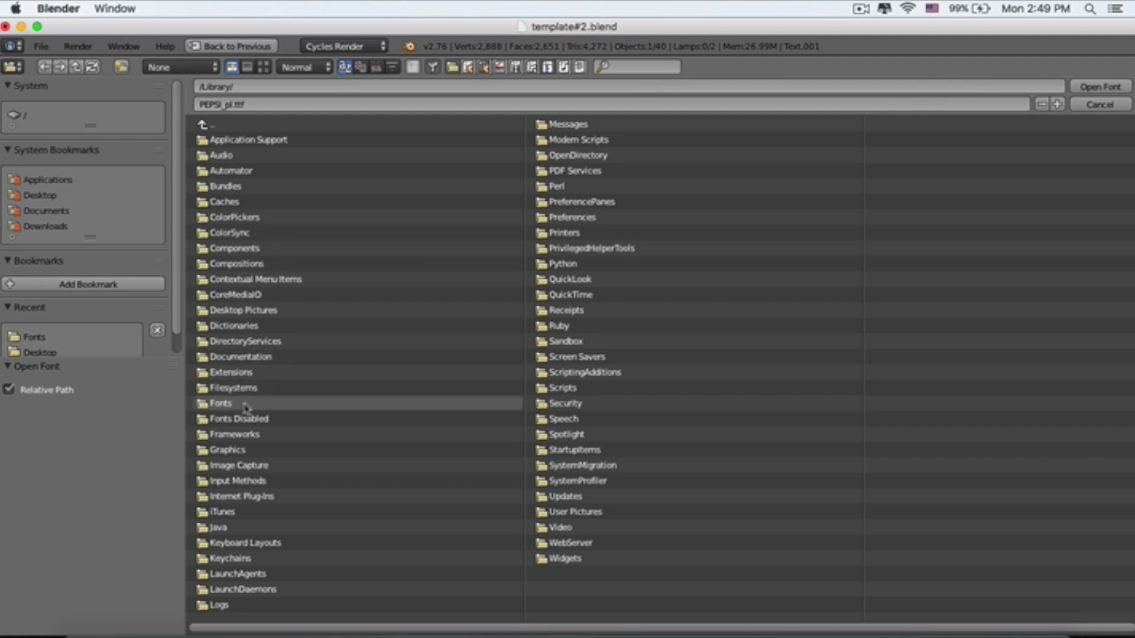
left_click(246, 406)
scroll(438, 415, "right", 5)
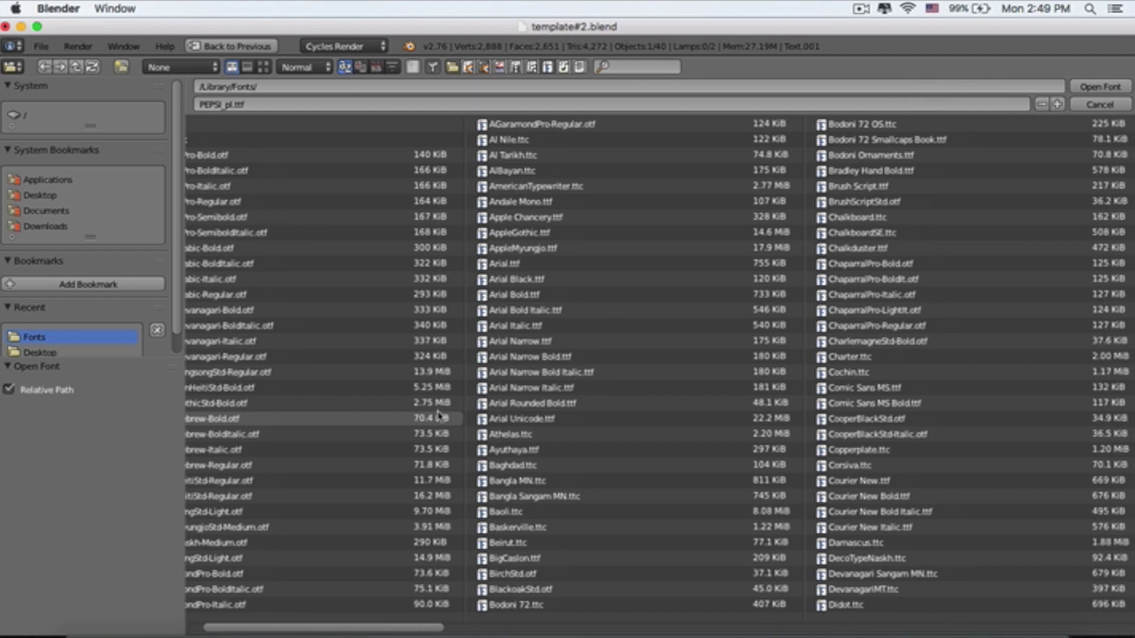
scroll(439, 415, "right", 5)
scroll(438, 416, "right", 5)
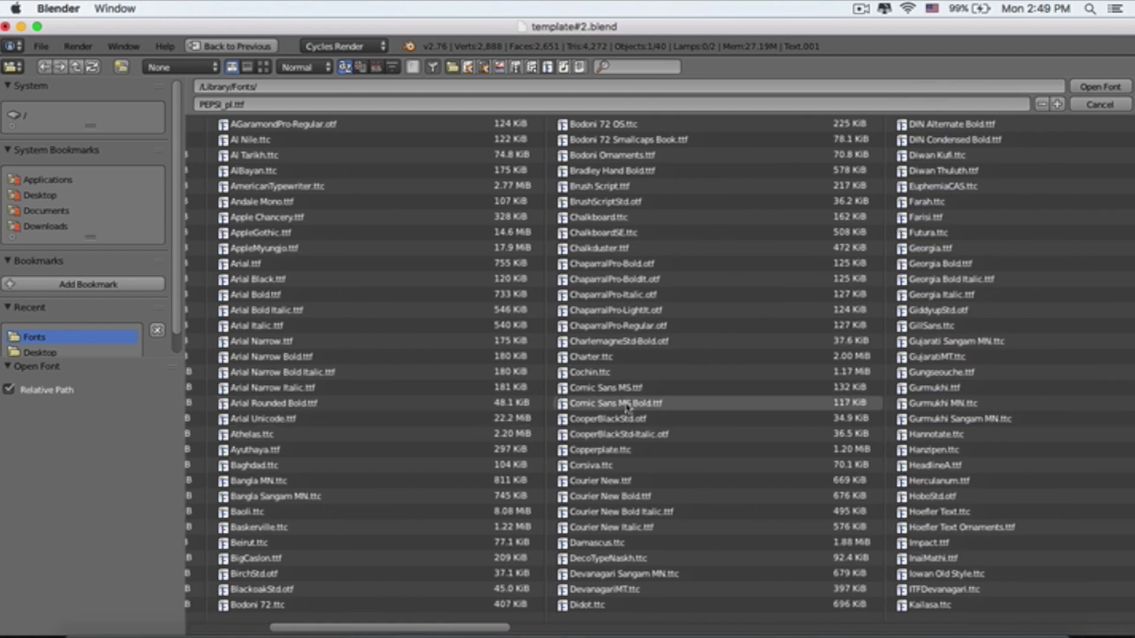
scroll(438, 415, "right", 5)
scroll(706, 406, "right", 4)
scroll(707, 406, "right", 2)
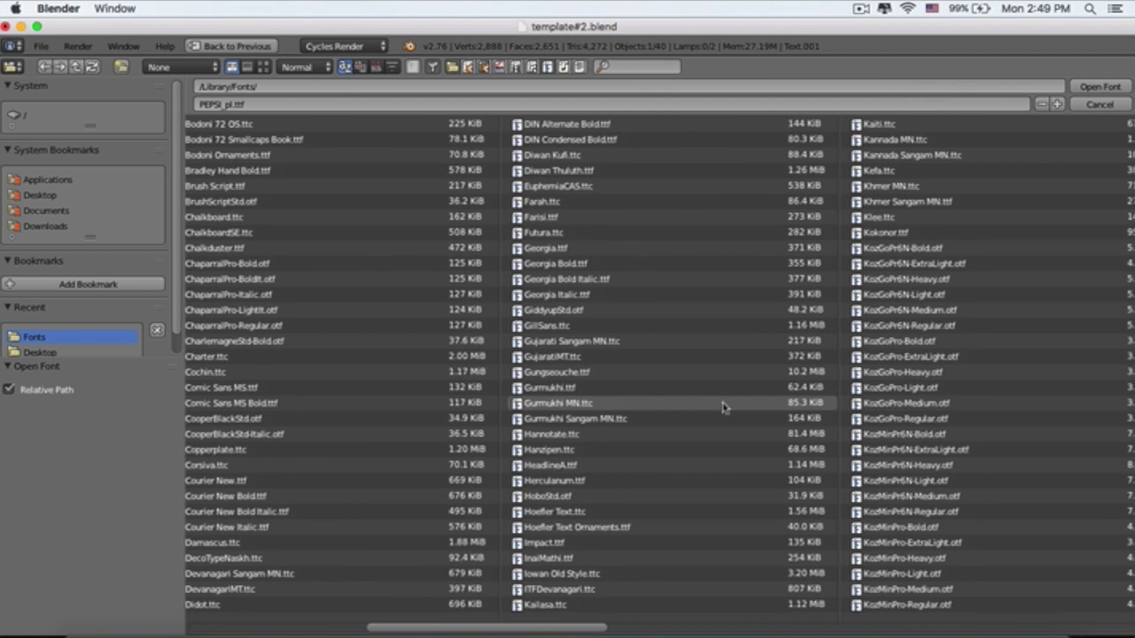
scroll(713, 406, "right", 5)
scroll(723, 407, "right", 1)
scroll(723, 407, "right", 4)
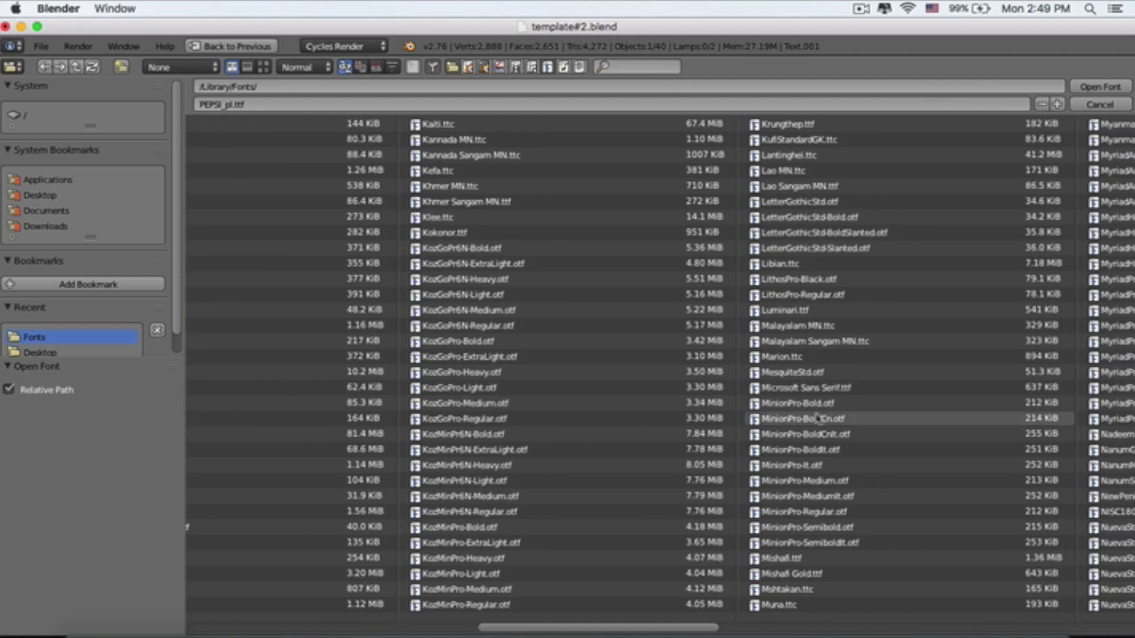
scroll(798, 399, "right", 10)
scroll(834, 391, "right", 3)
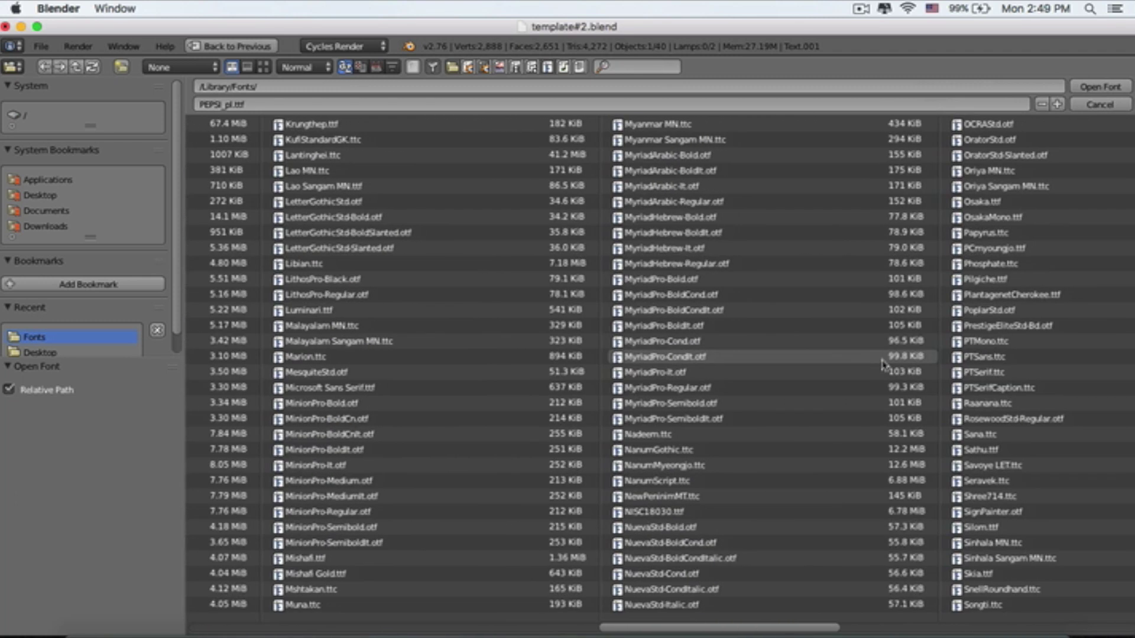
double_click(1016, 264)
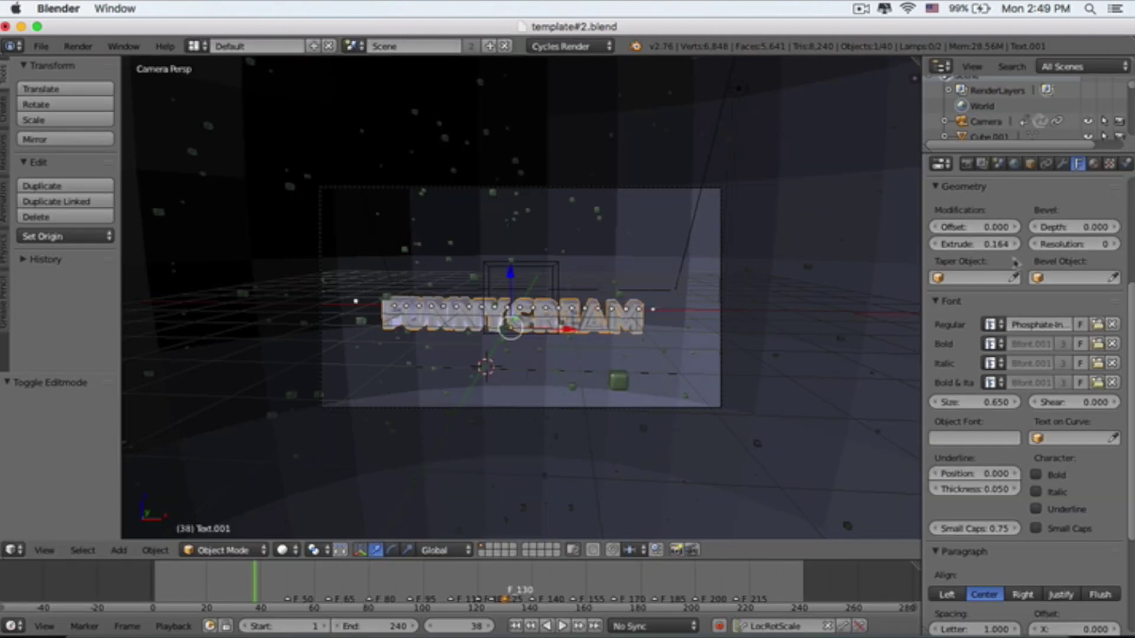
Step: Set the material's Glossy BSDF colour to pure red
left_click(1094, 165)
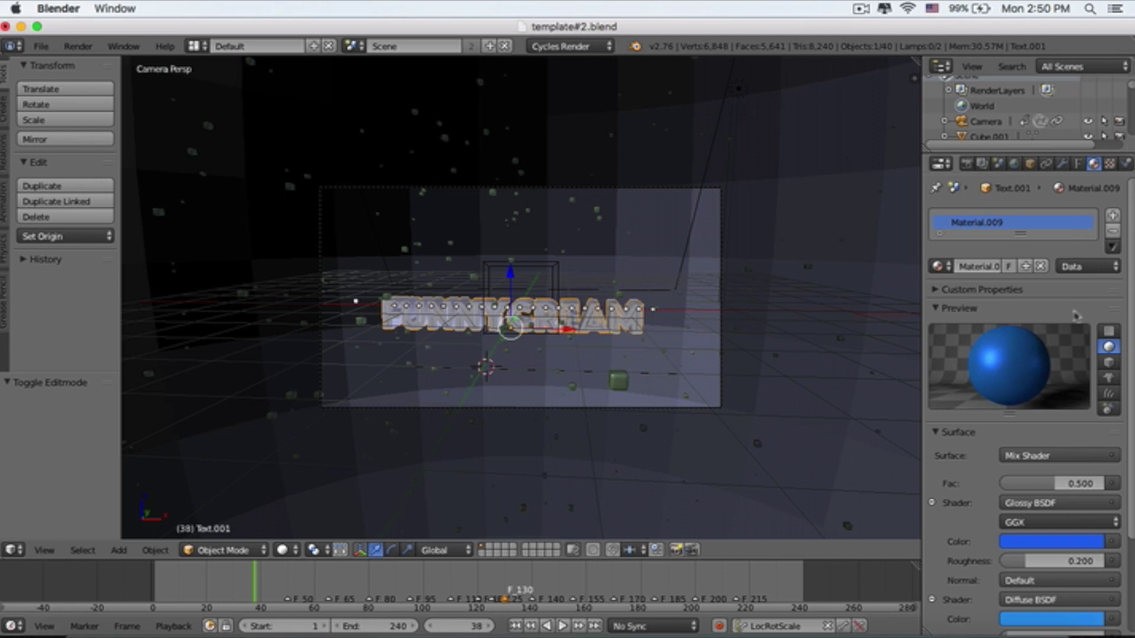
scroll(1055, 400, "down", 2)
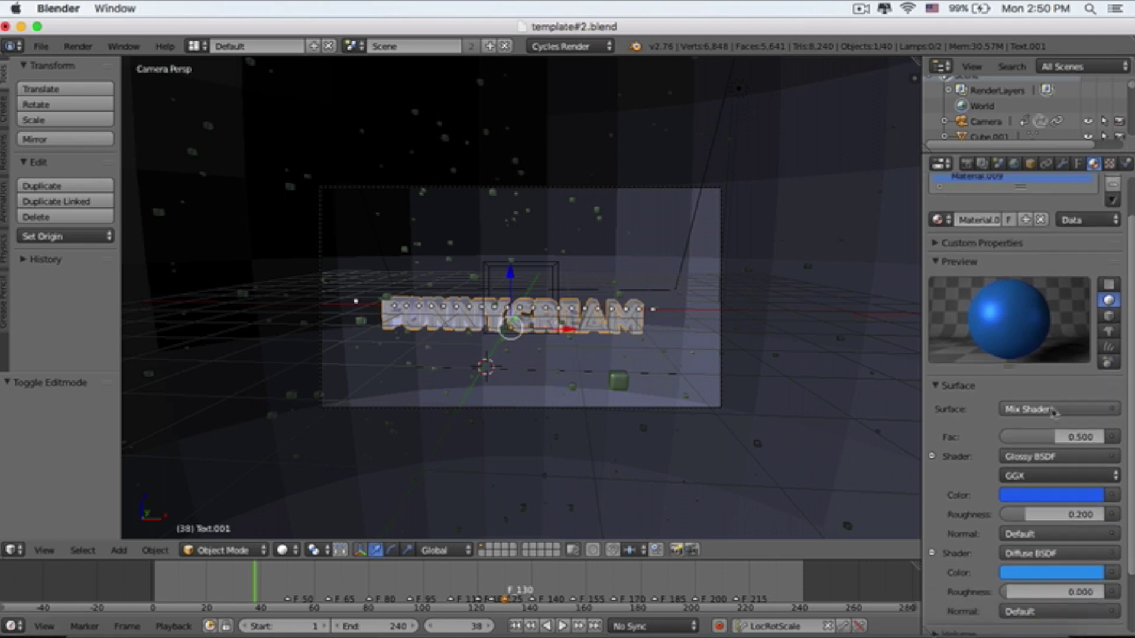
scroll(1054, 411, "down", 2)
left_click(939, 353)
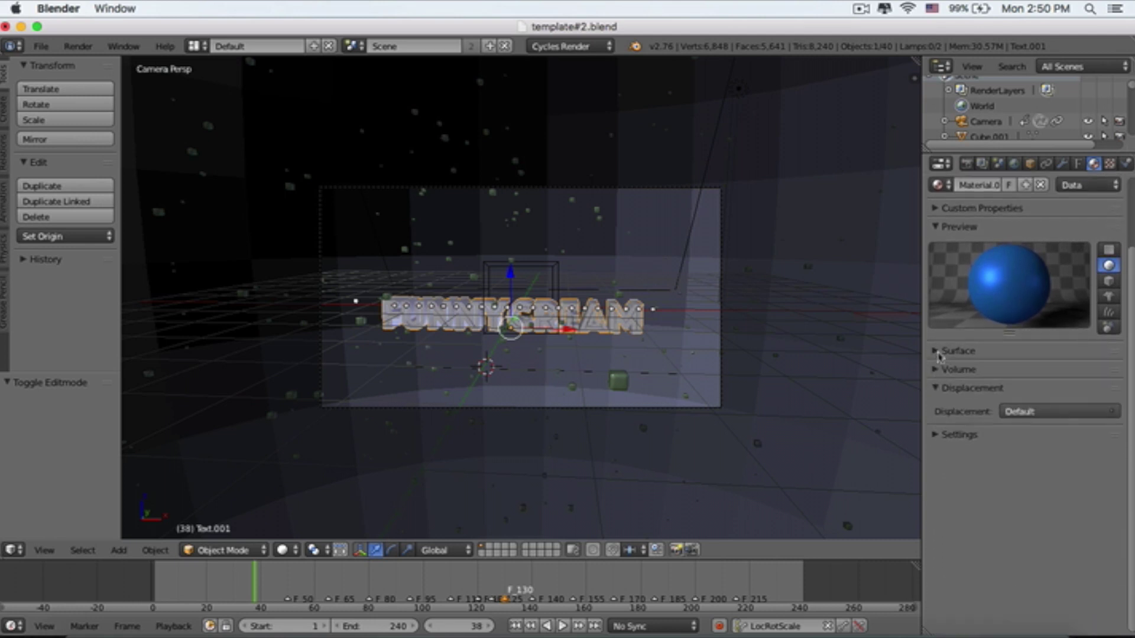
left_click(940, 354)
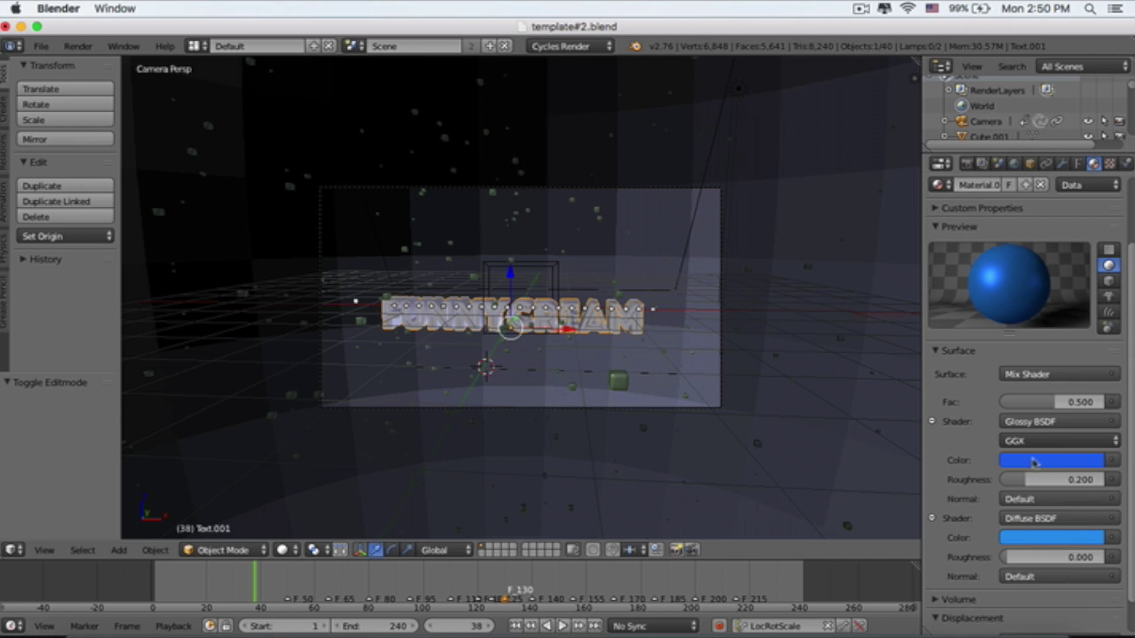
left_click(1033, 462)
left_click(1032, 341)
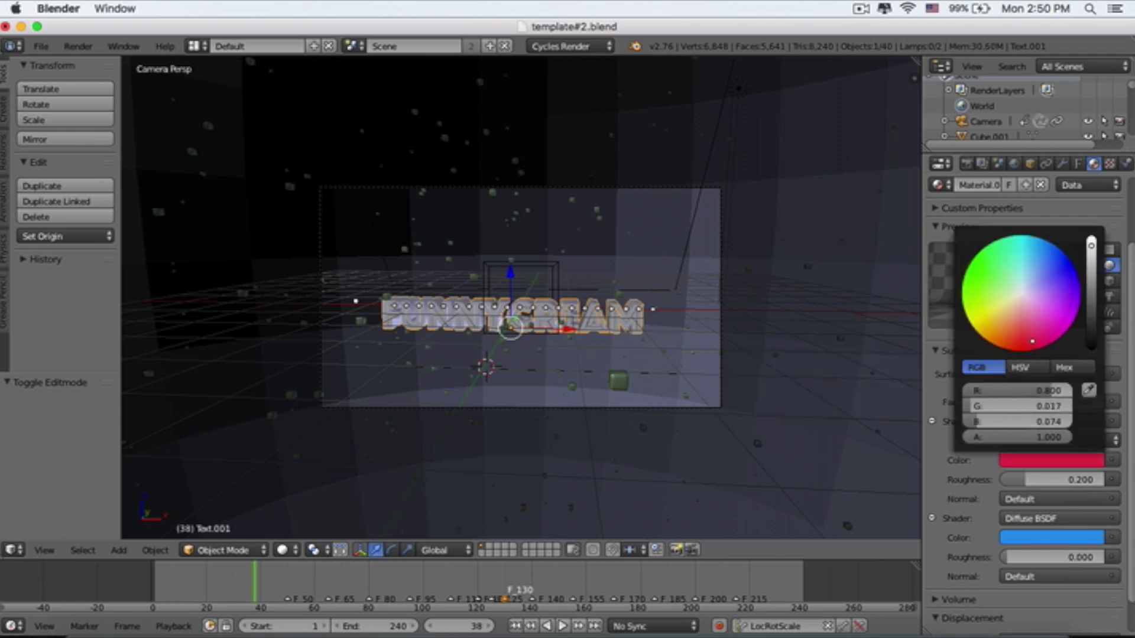
left_click_drag(1033, 341, 1026, 349)
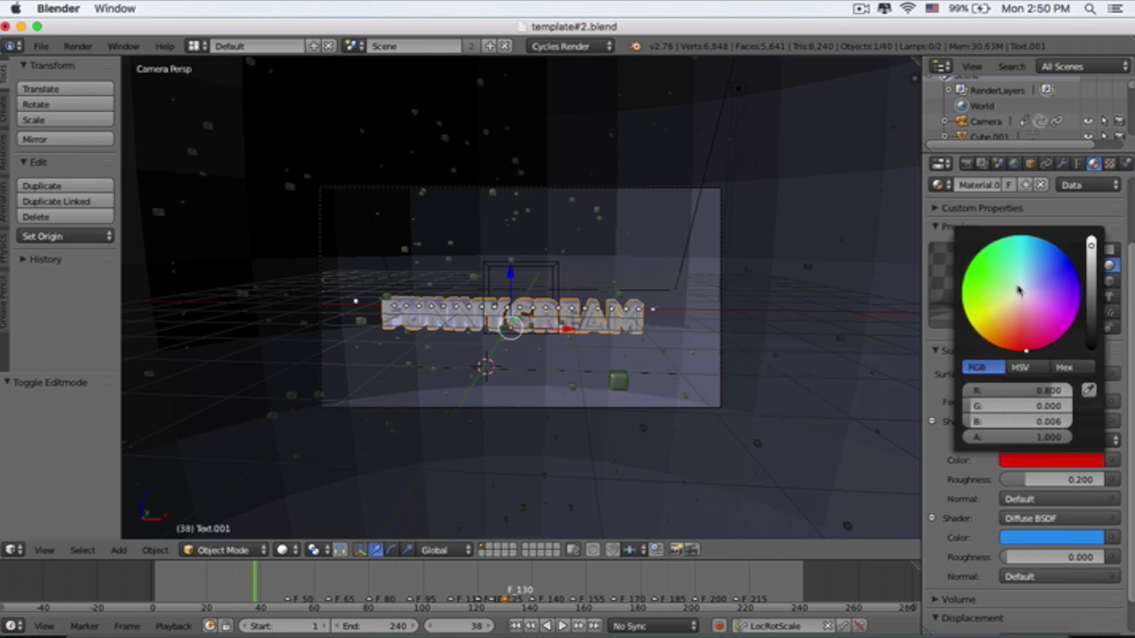
Step: Set the material's Diffuse BSDF colour to orange
left_click(1051, 537)
left_click(996, 421)
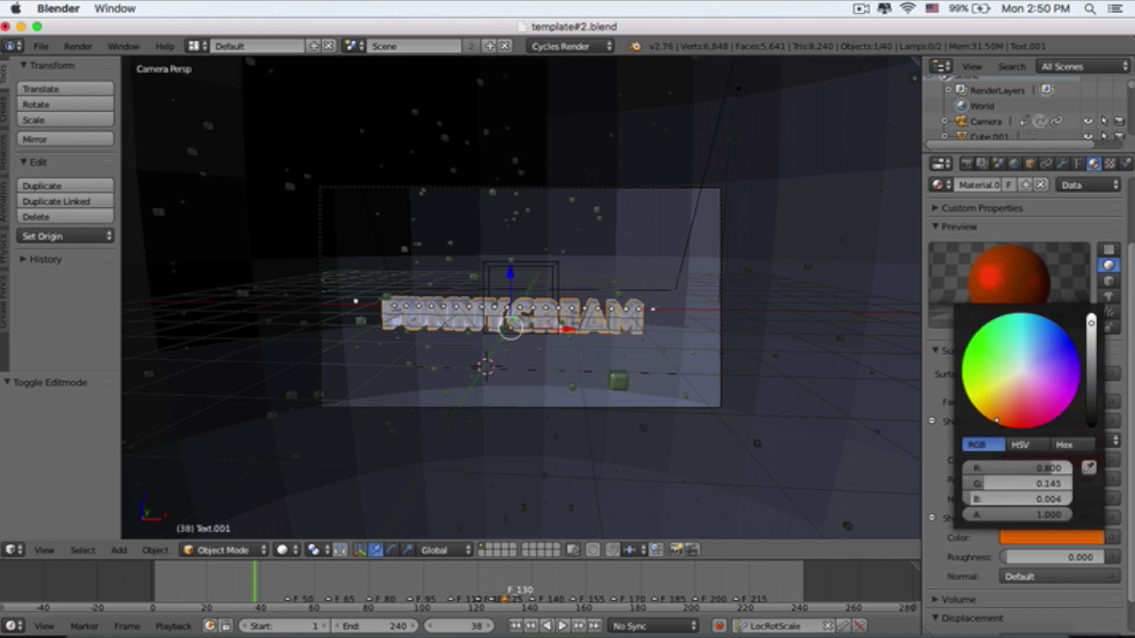
mouse_move(997, 421)
left_mouse_down()
mouse_move(985, 417)
mouse_move(1028, 397)
left_mouse_up()
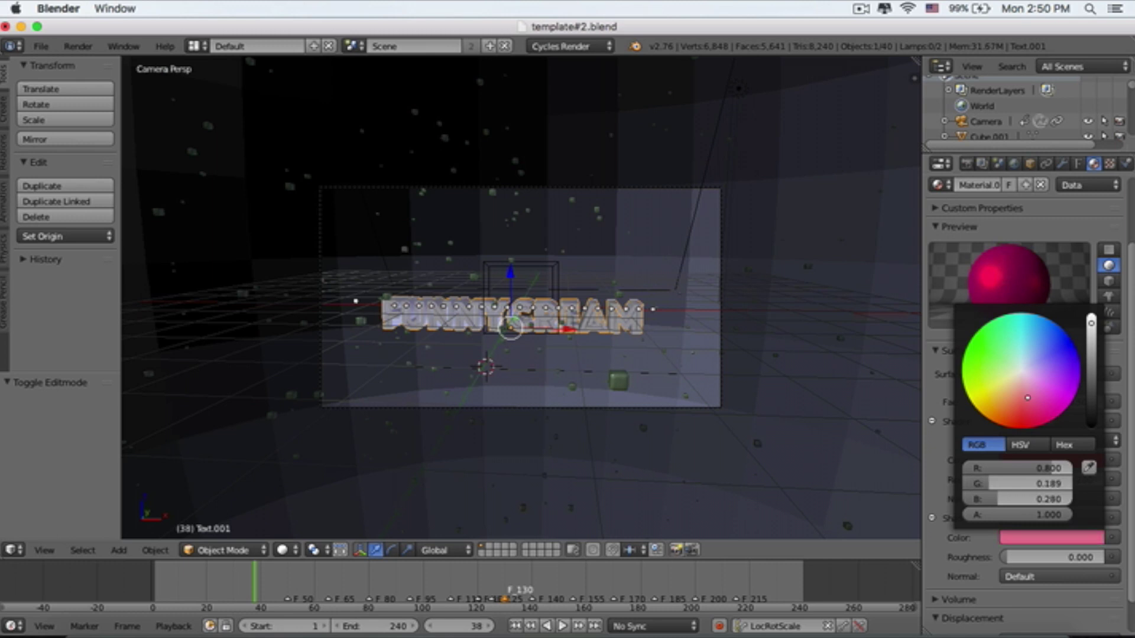
left_click_drag(1028, 397, 1004, 410)
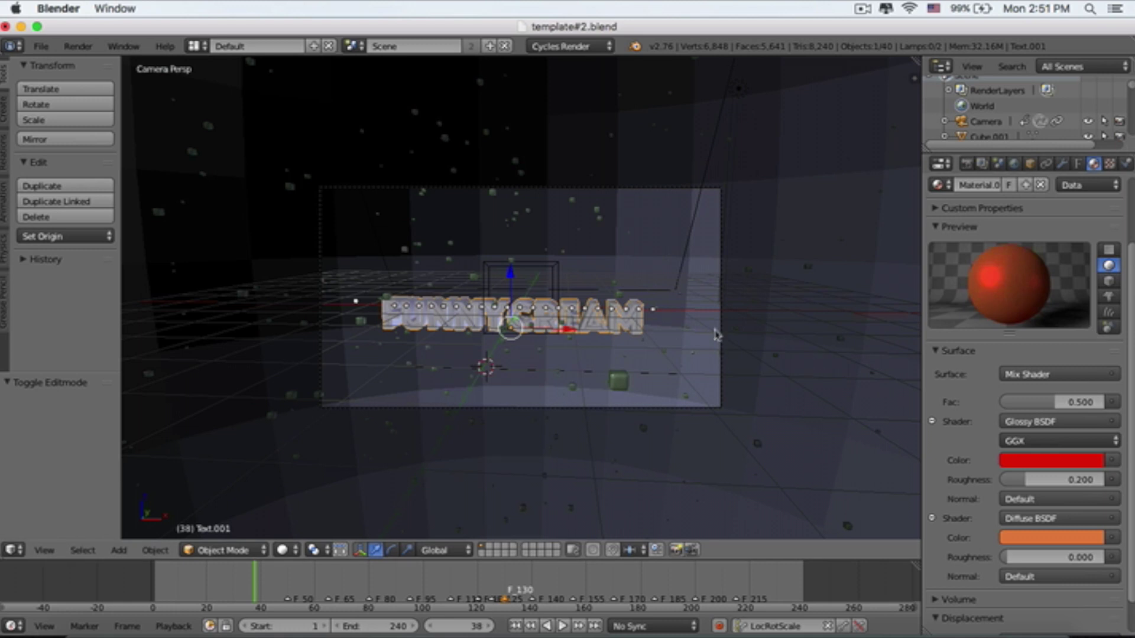
left_click(969, 165)
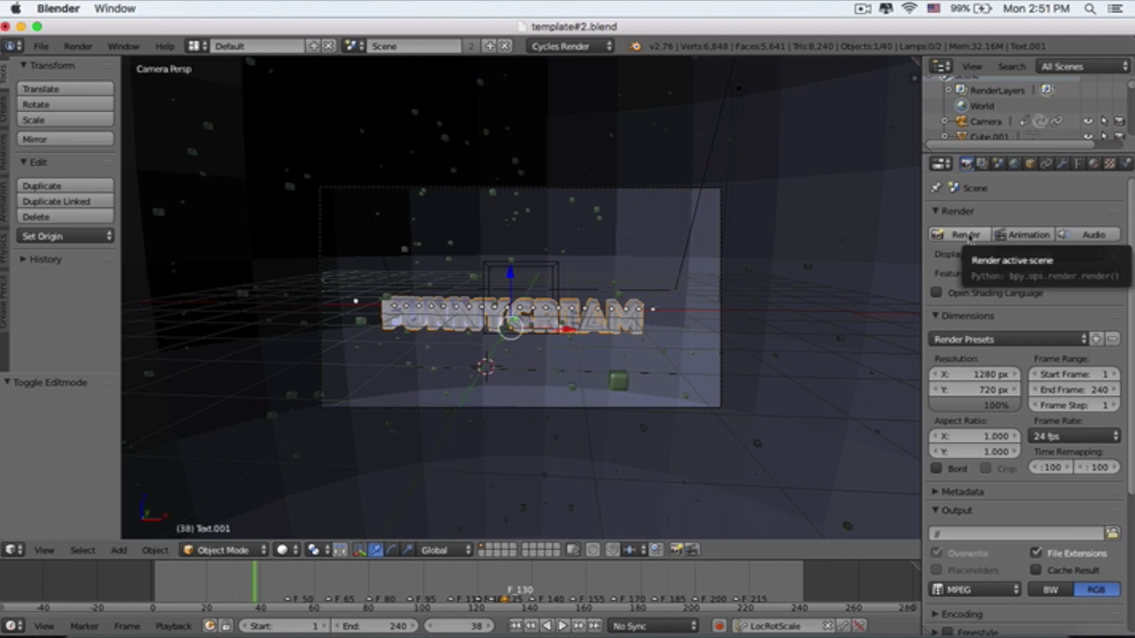
Step: Render frame 38, showing the orange-red FUNNYCREAM text over dark blue
left_click(967, 235)
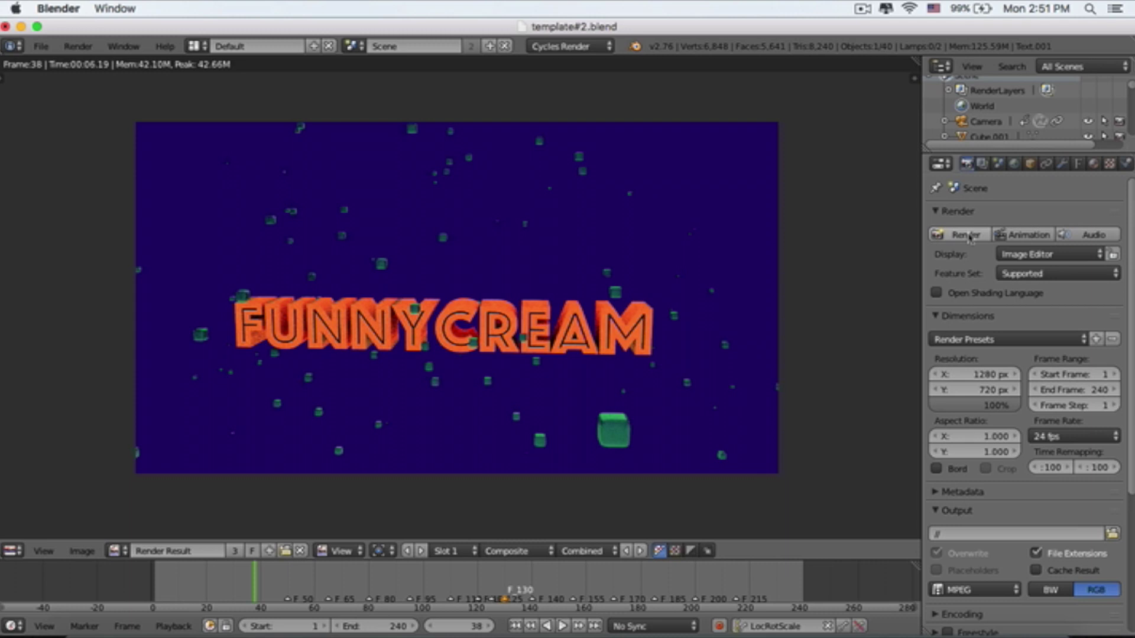
left_click(1096, 165)
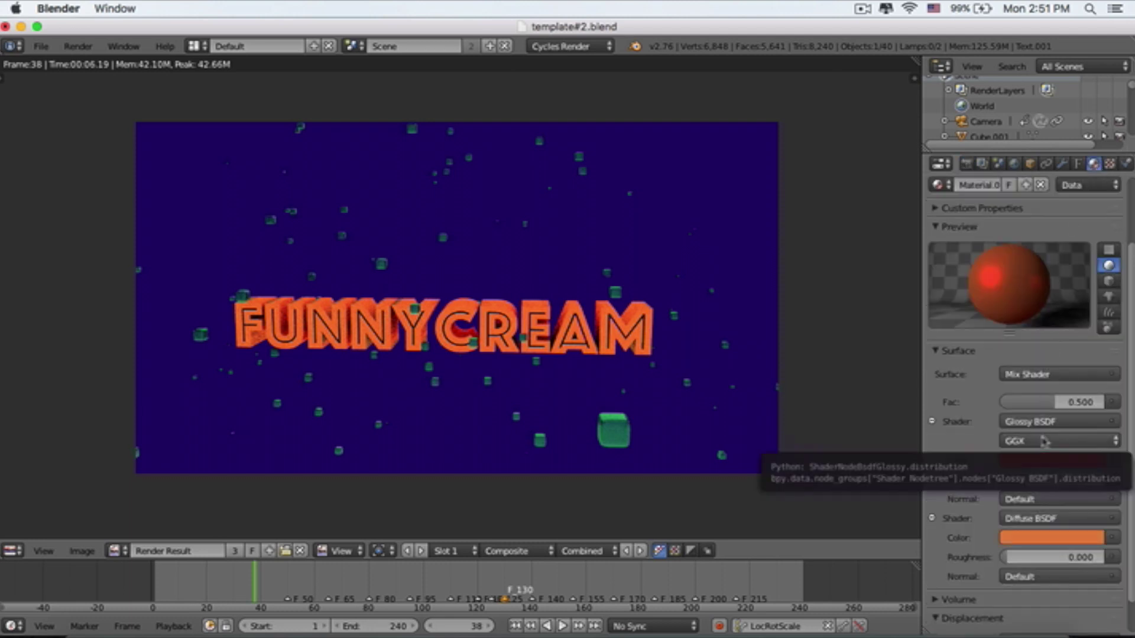
Step: Replace the Mix Shader surface with a single light-cyan Glossy BSDF
left_click(1049, 376)
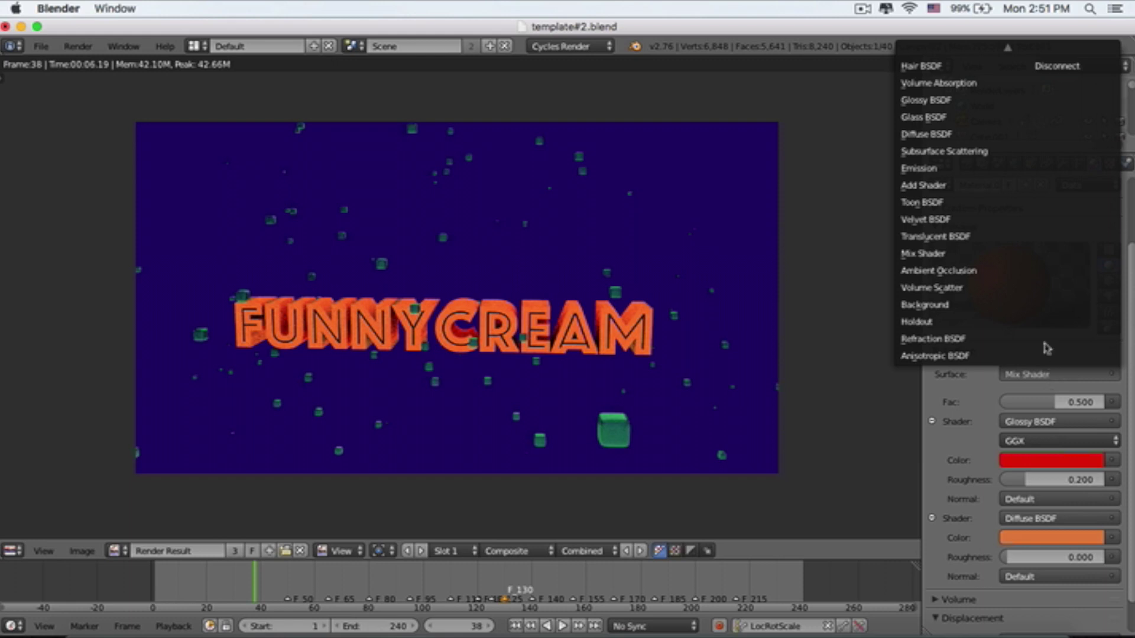
left_click(951, 104)
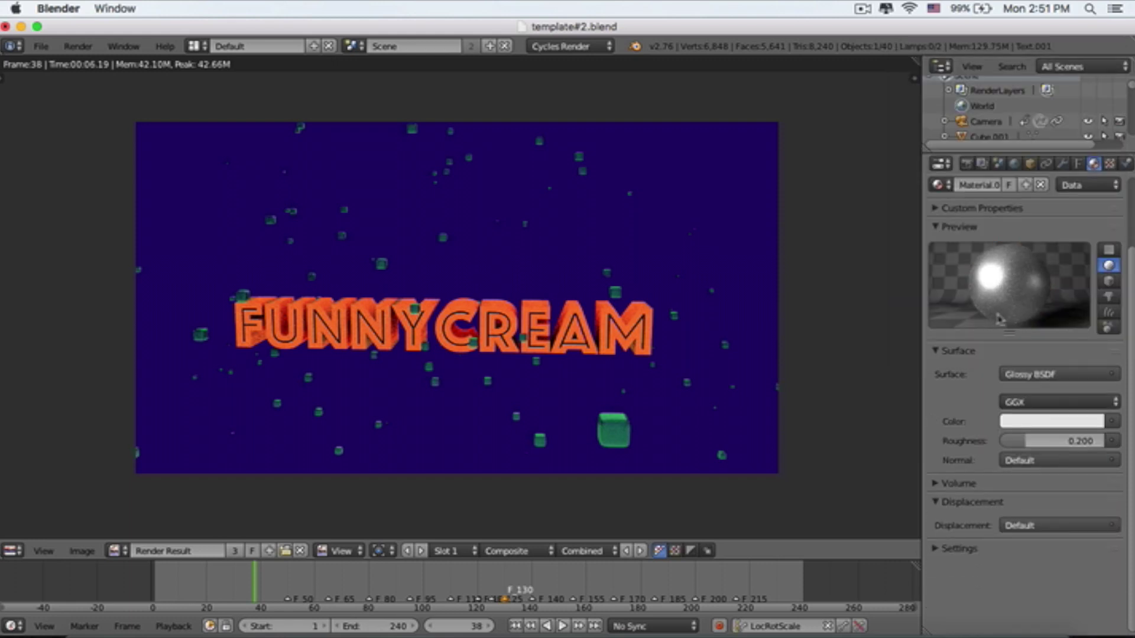
left_click(1036, 424)
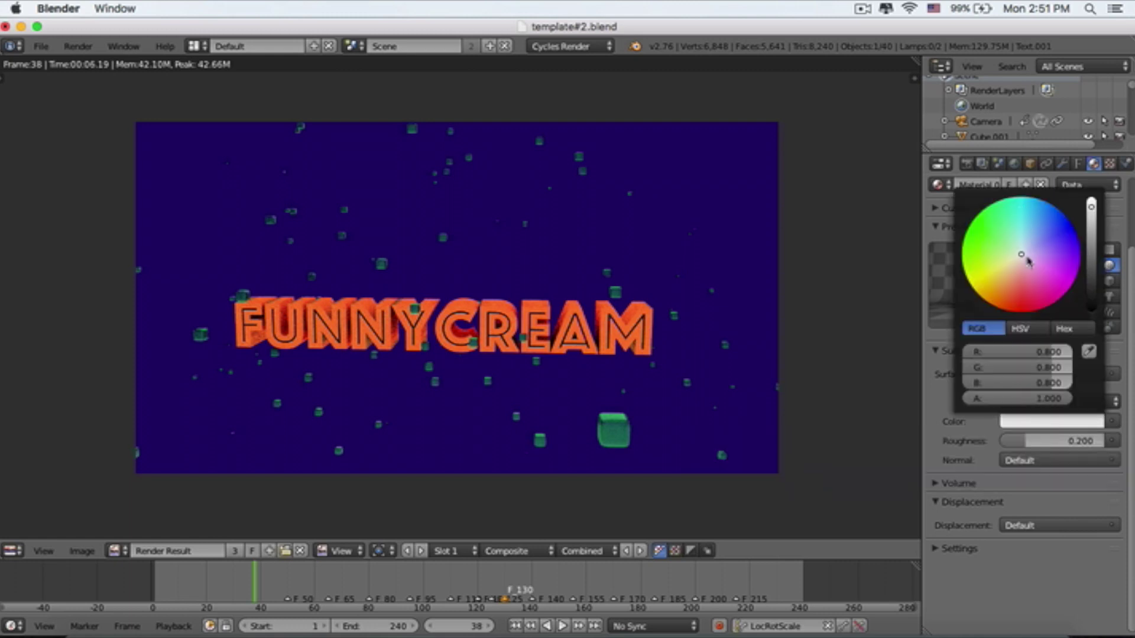
left_click_drag(1029, 259, 1022, 236)
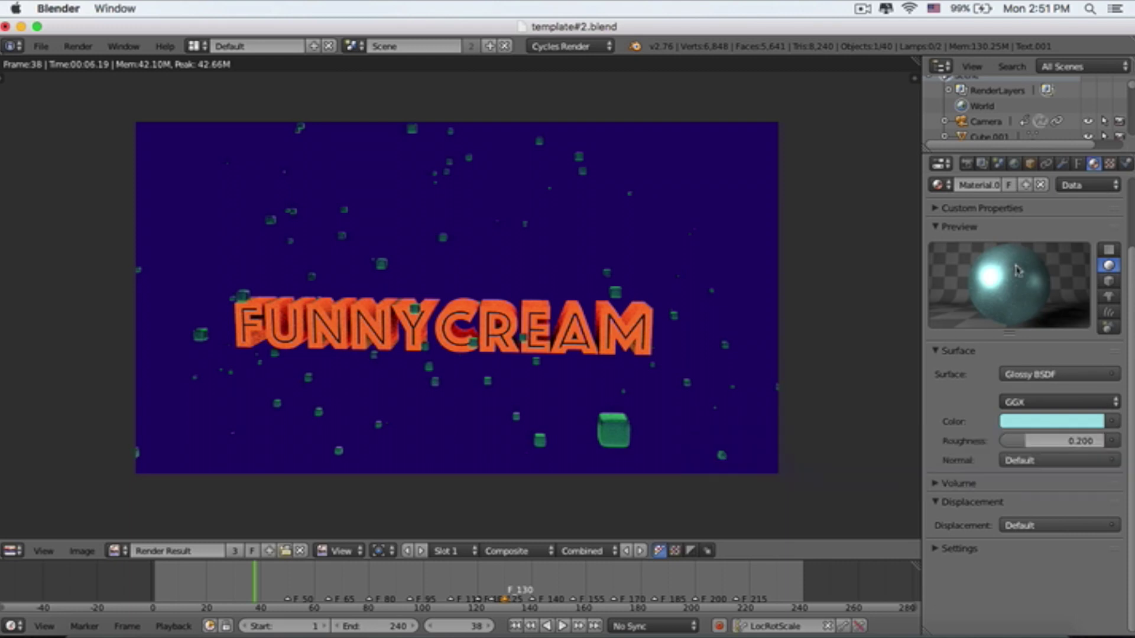
left_click(967, 166)
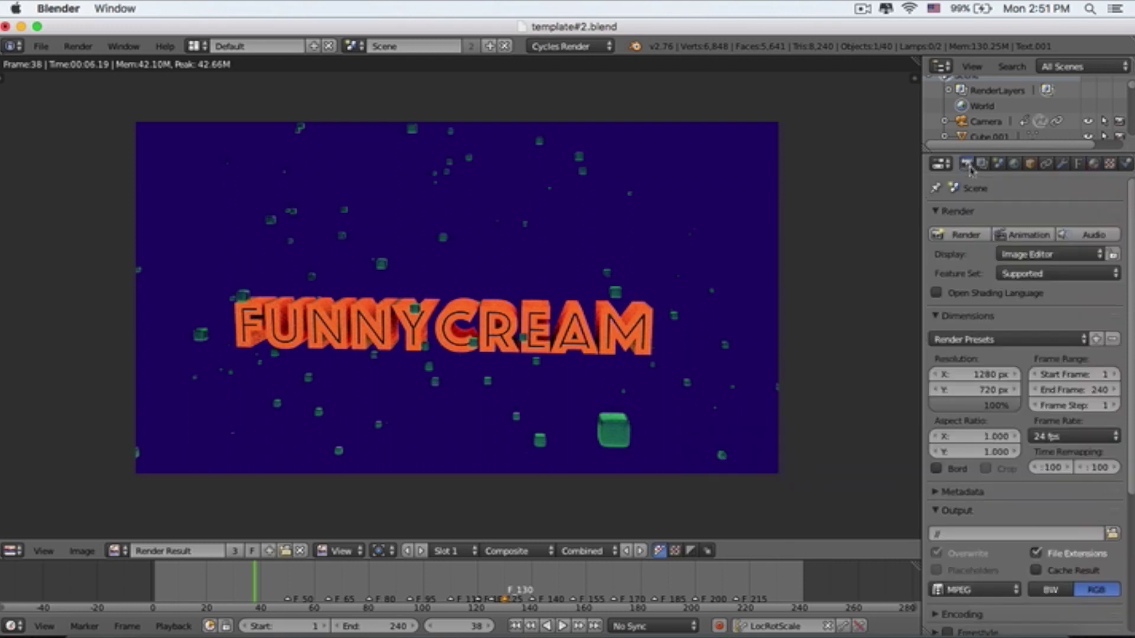
Step: Render frame 38 again with the light-blue glossy material
left_click(965, 234)
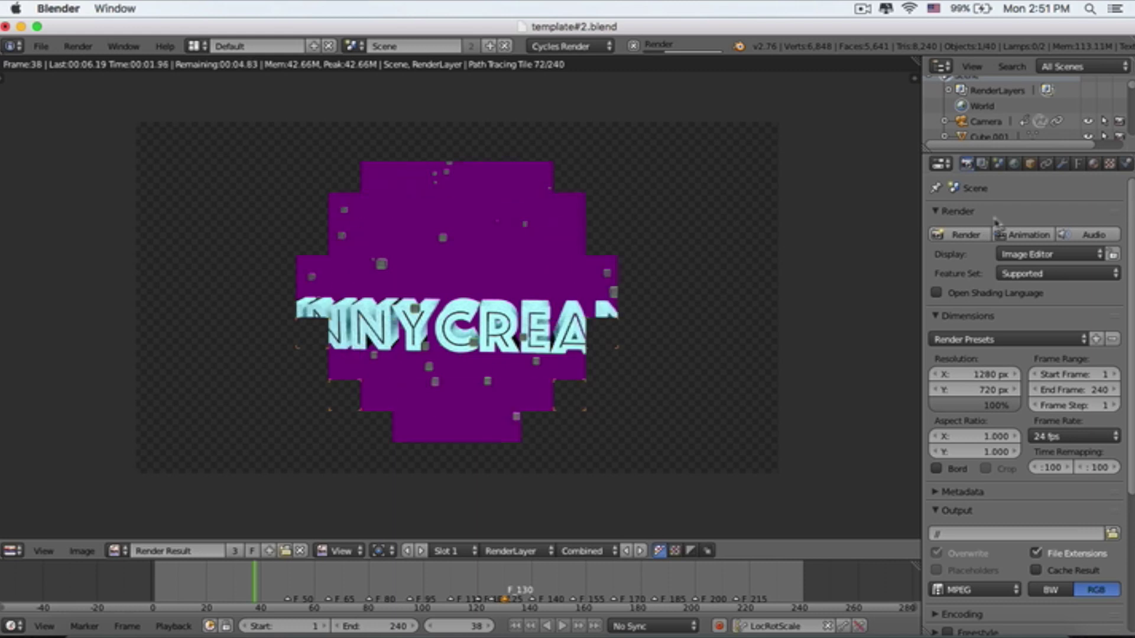